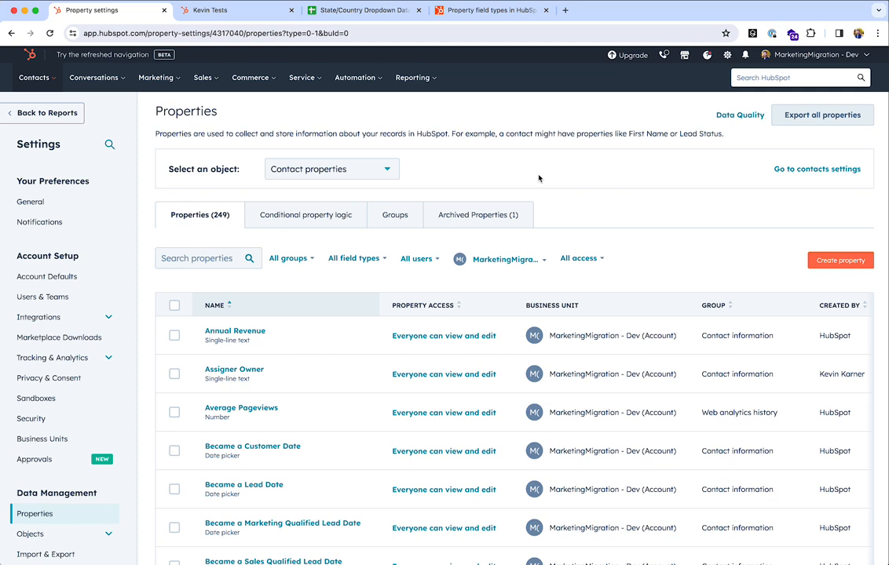
Step: Look through the object types available for property management, leaving Contact properties selected
click(364, 177)
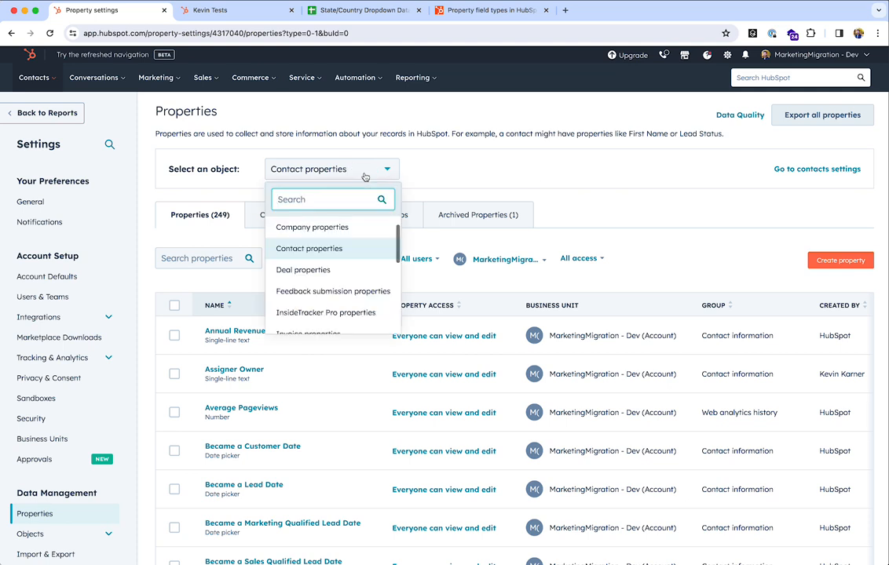
scroll(375, 232, up, 1)
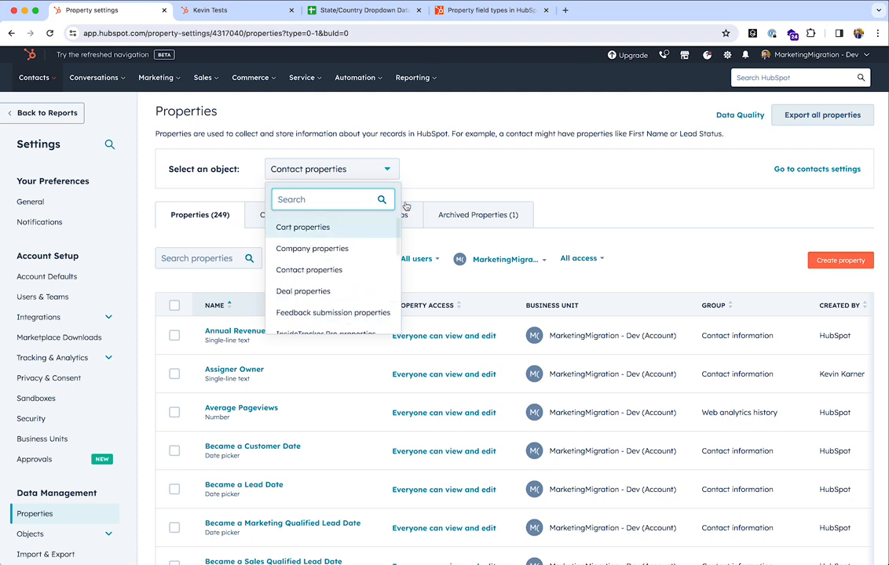
click(476, 157)
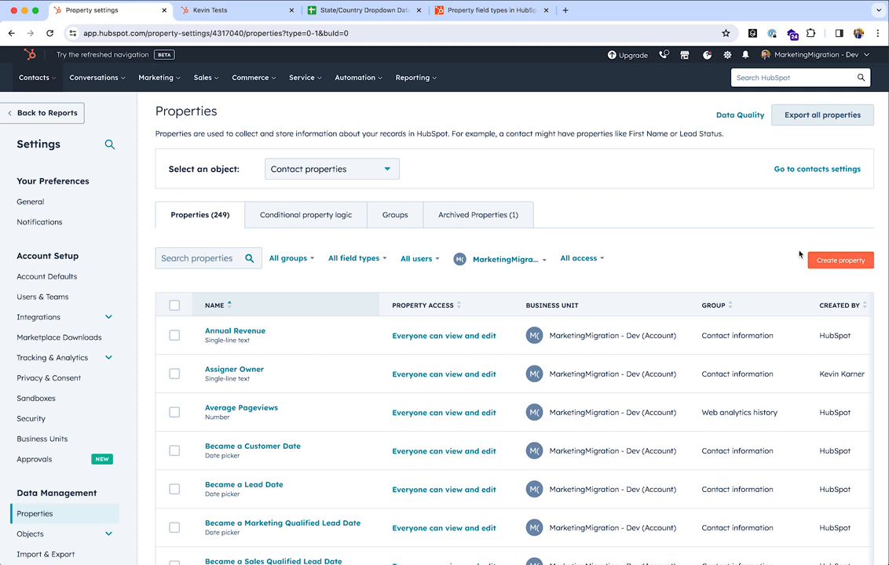
Step: Start a new contact property and review the groups it can be assigned to
click(836, 262)
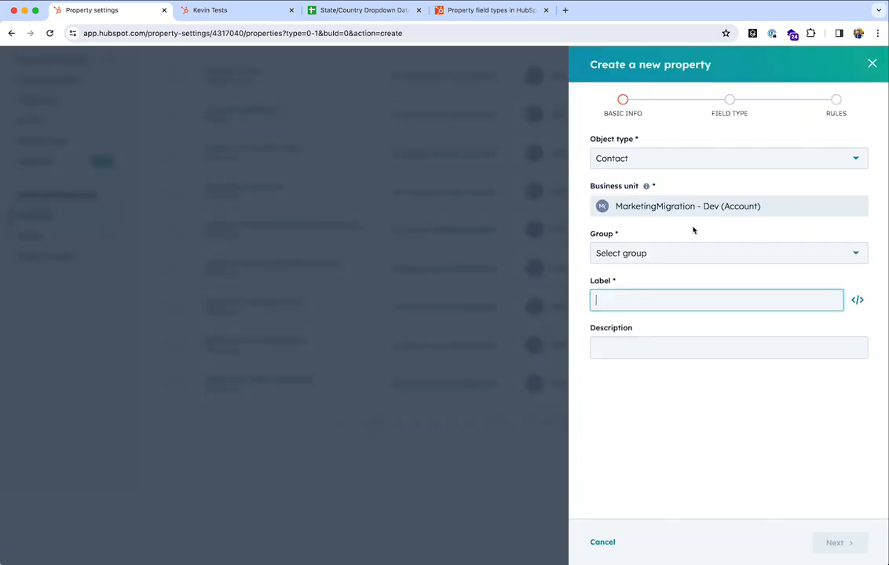
click(649, 256)
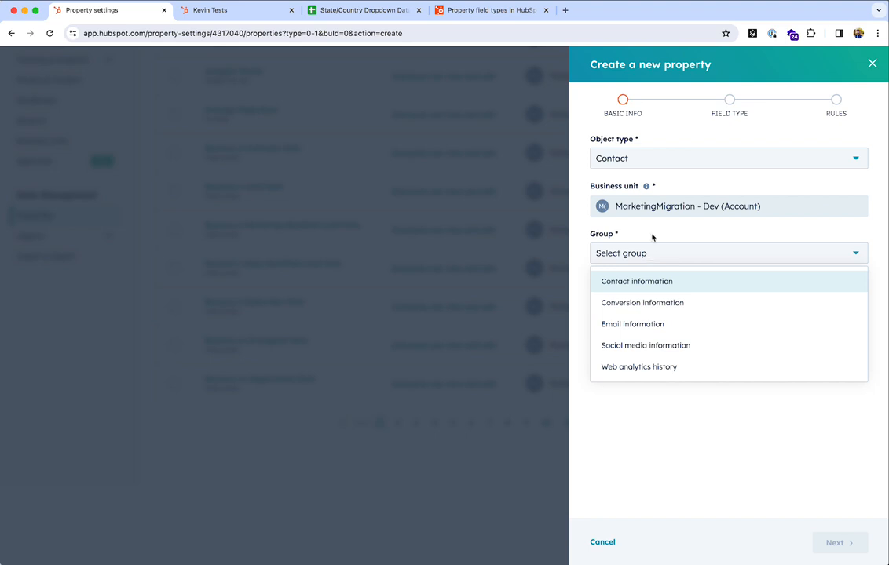
click(651, 232)
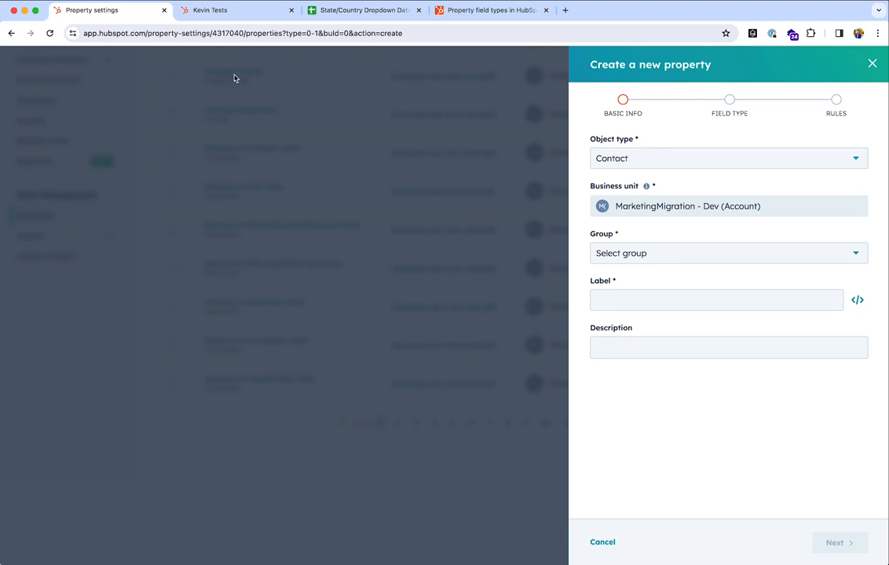
Step: Open the test contact's record and examine how all its properties are organized by group
click(205, 18)
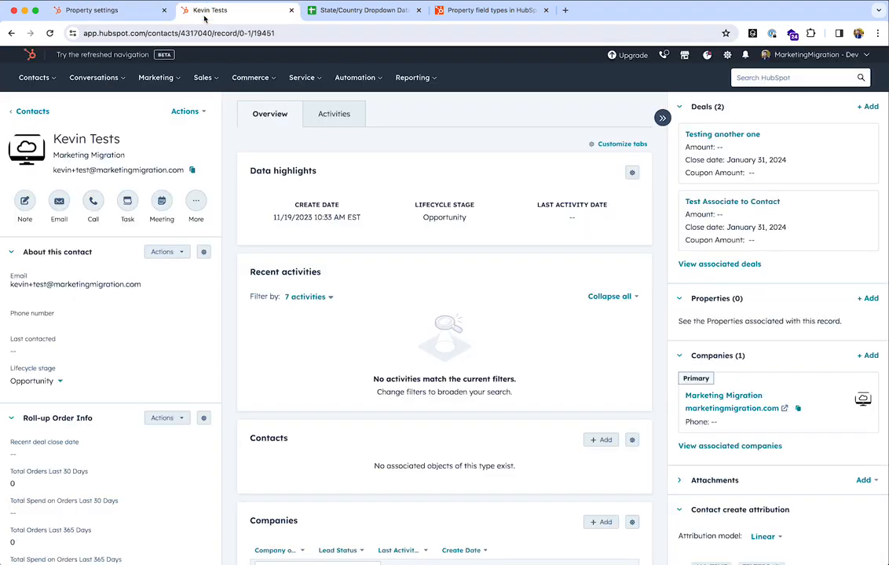
click(165, 252)
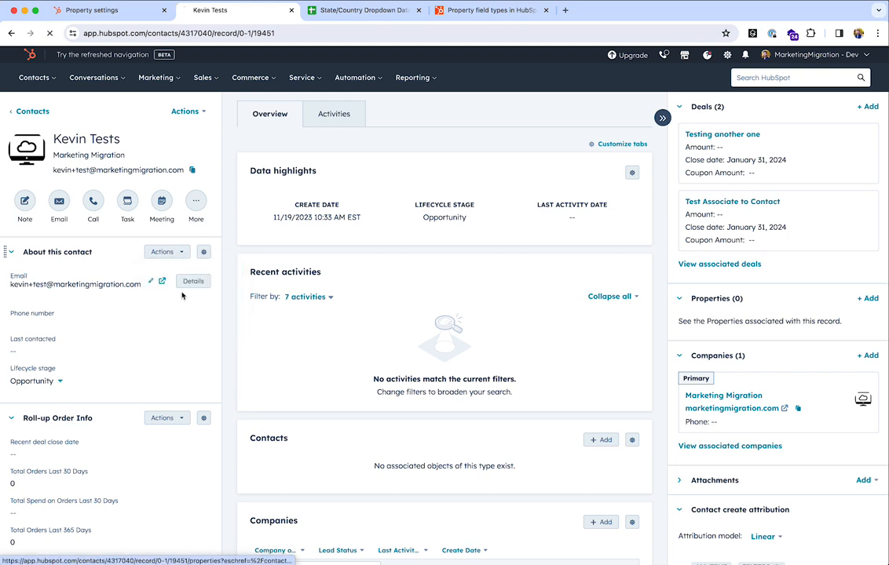
click(183, 296)
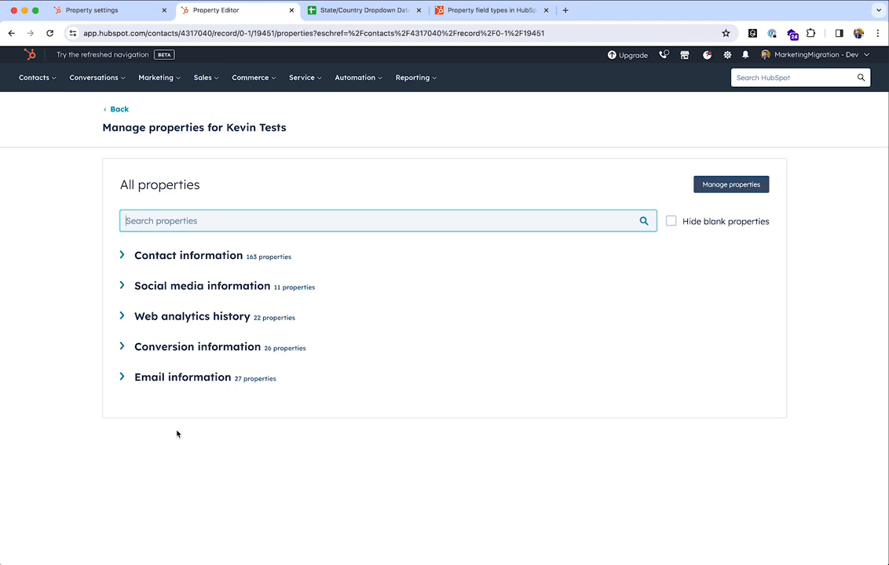
click(115, 110)
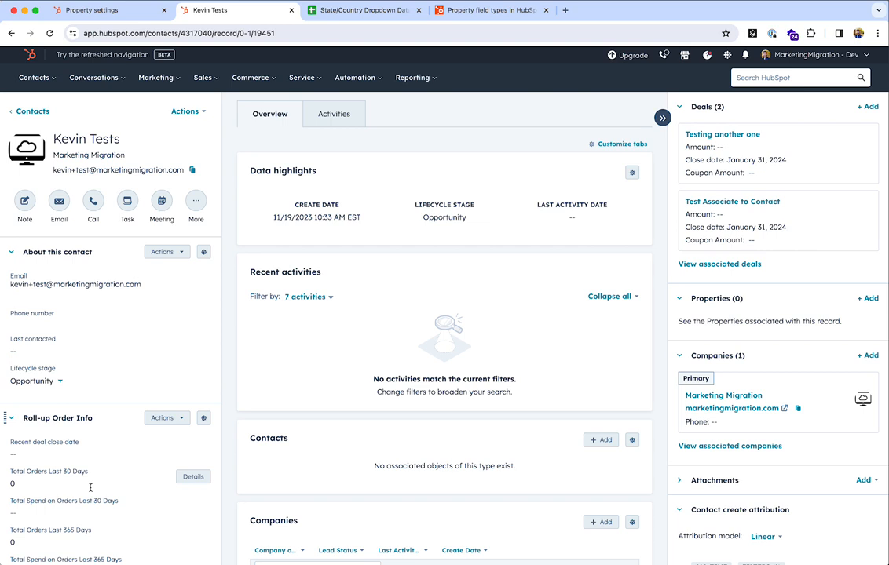
Step: Assign the new property to the Contact information group, label it "Test Property", and proceed to the field type stage
click(80, 14)
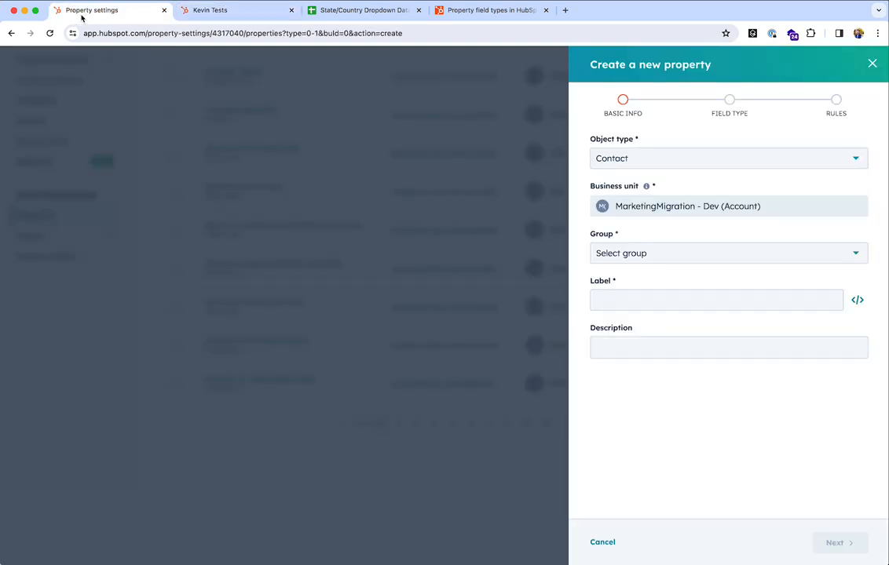
click(673, 252)
click(649, 281)
click(659, 307)
text(Test Pro)
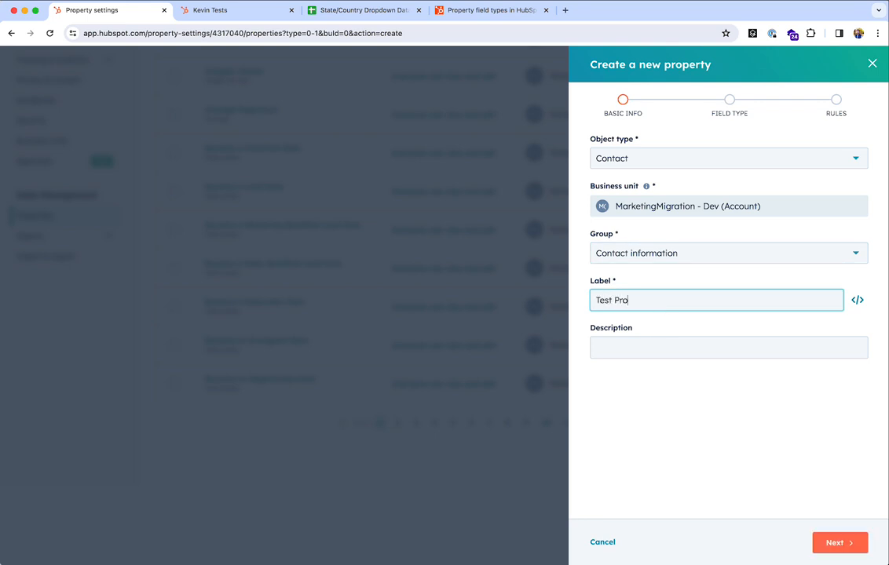
text(perty)
click(663, 355)
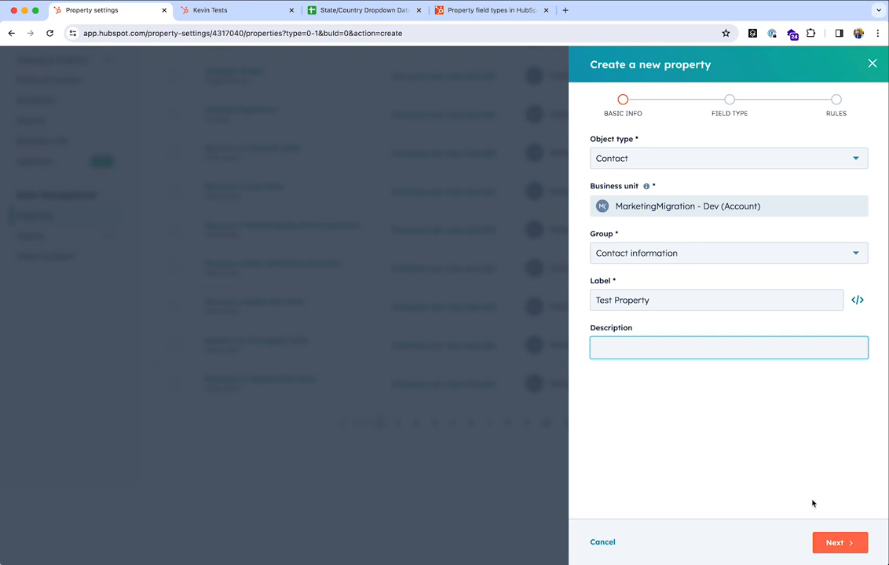
click(834, 542)
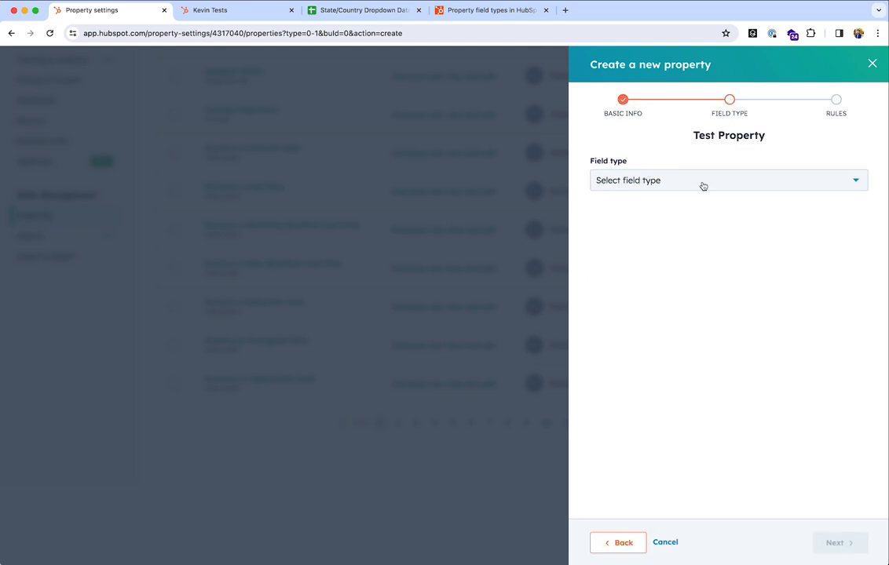
Step: Review the field type options and read about text input types and their character limits in the knowledge base article
click(700, 184)
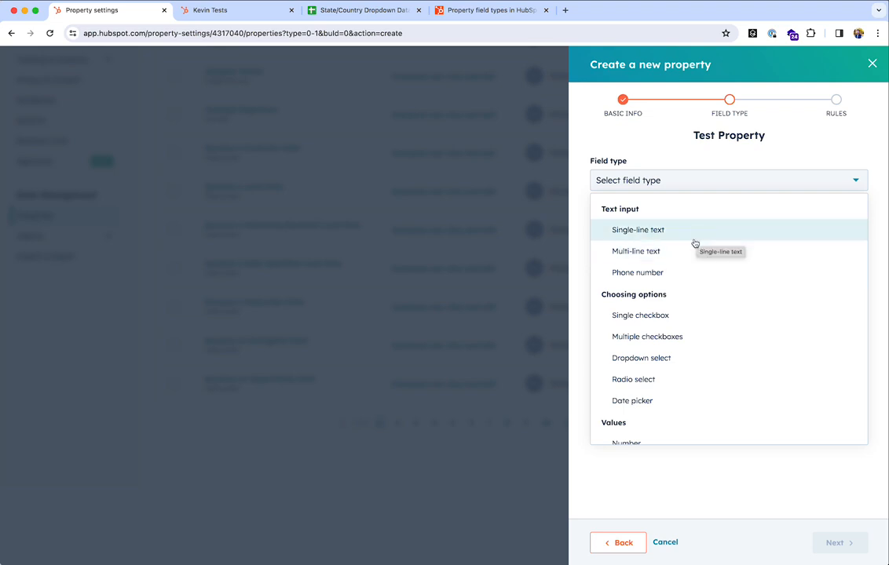
click(506, 19)
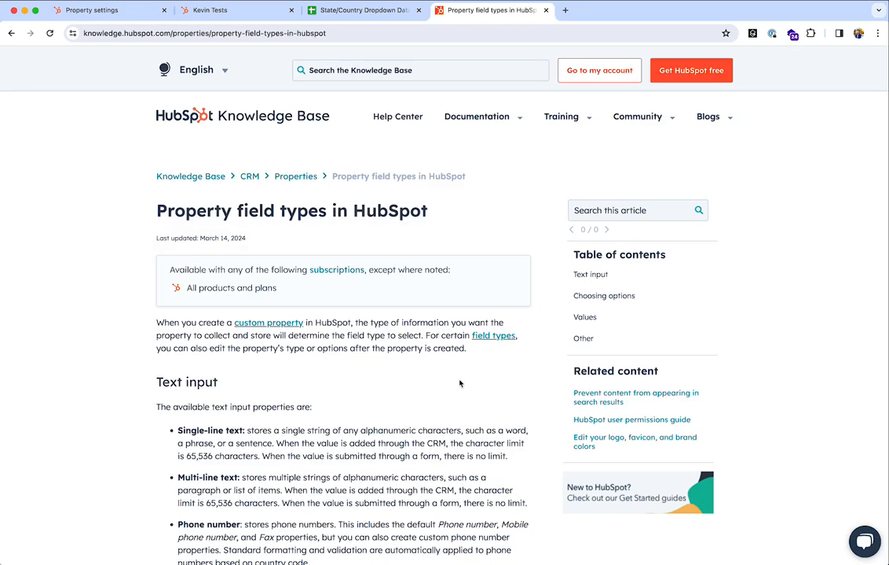
scroll(460, 383, down, 2)
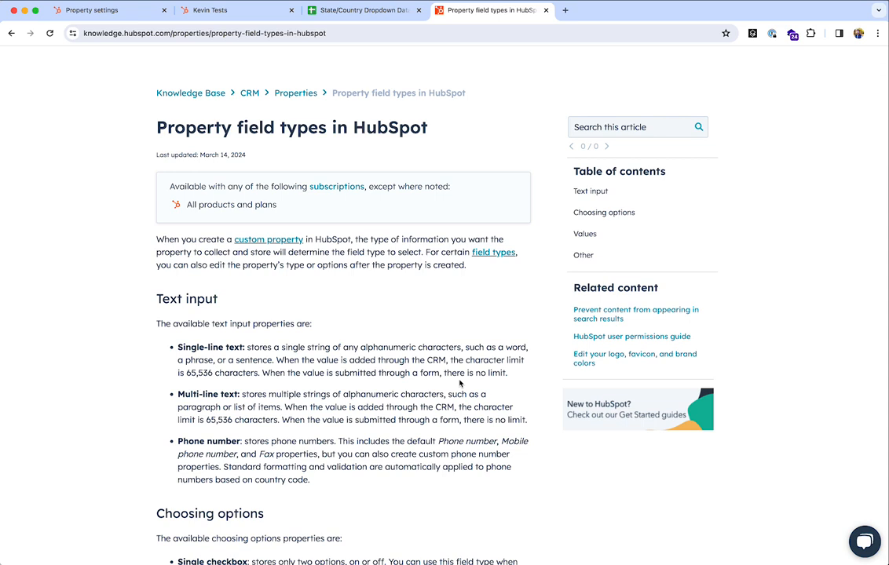
drag(186, 373, 258, 373)
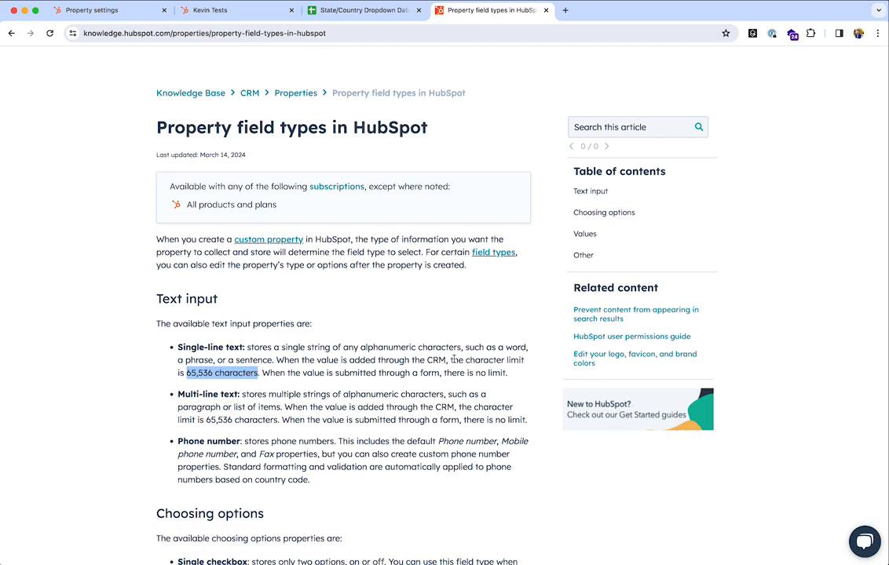
drag(378, 373, 235, 559)
click(522, 378)
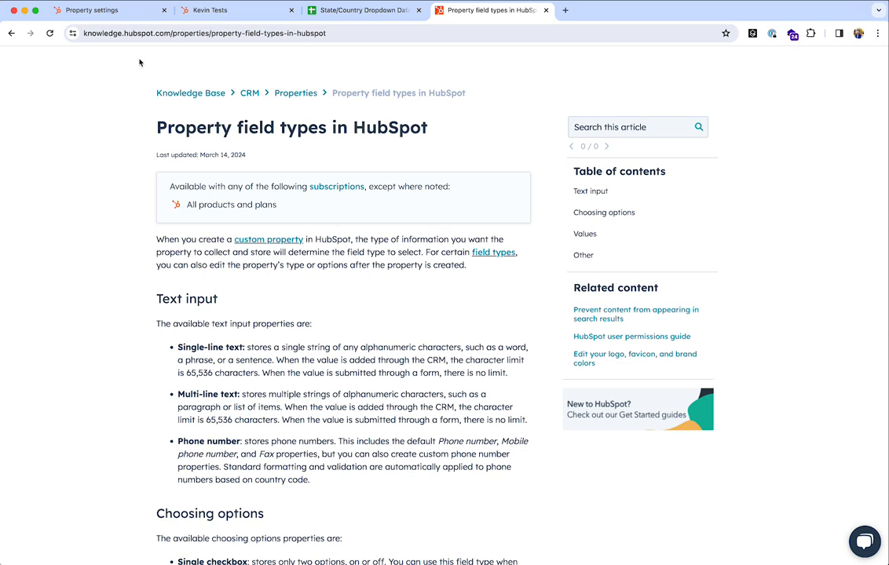
Step: Compare the checkbox, dropdown and radio select field types with their descriptions in the knowledge base article
click(112, 14)
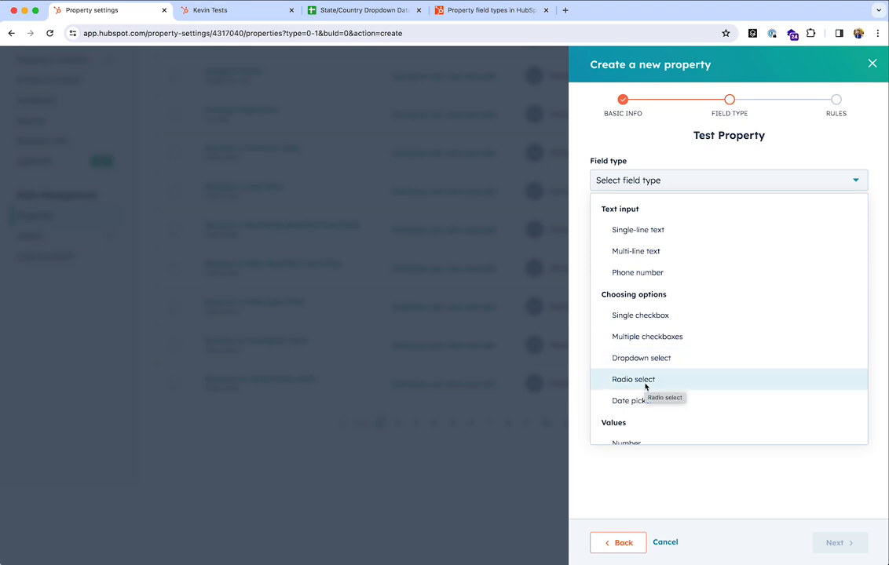
click(491, 10)
scroll(376, 371, down, 6)
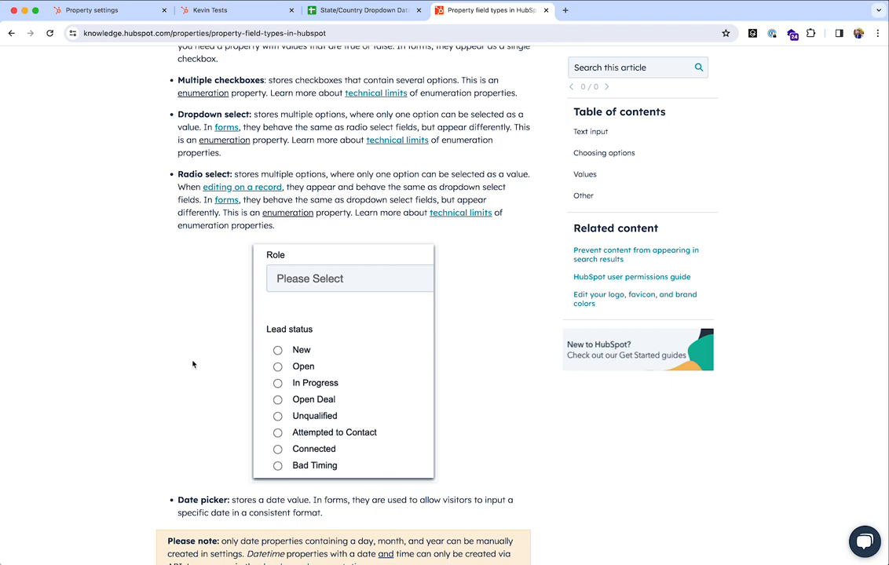
click(93, 15)
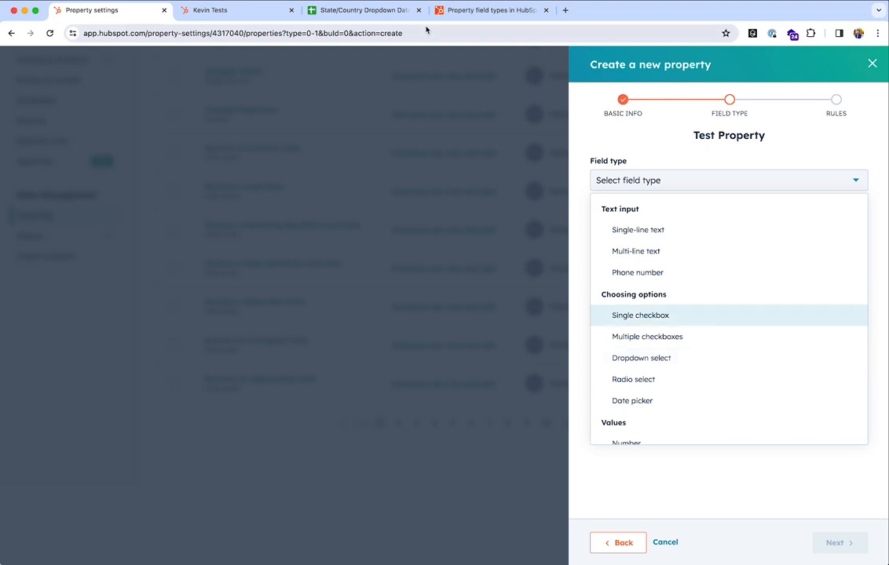
click(469, 10)
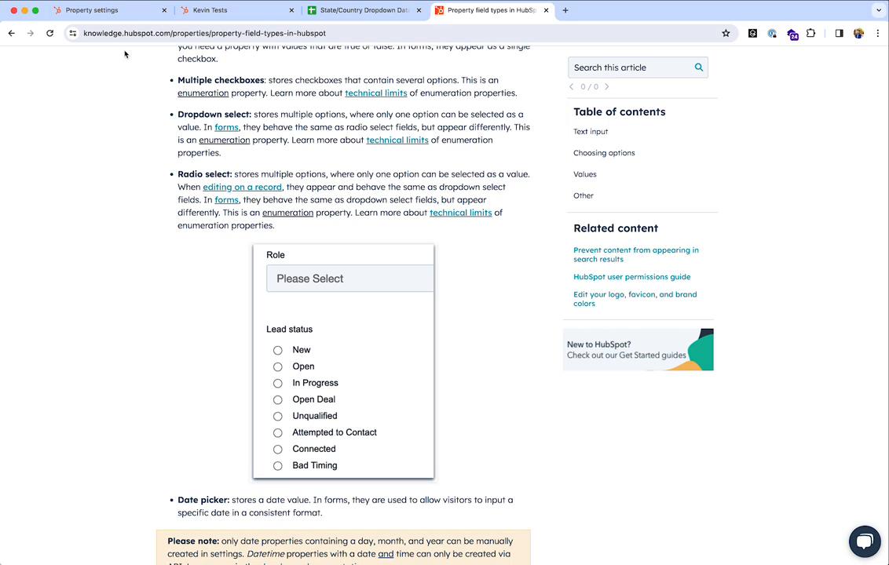
Step: Set Test Property's field type to Number and review the available number formats
click(114, 12)
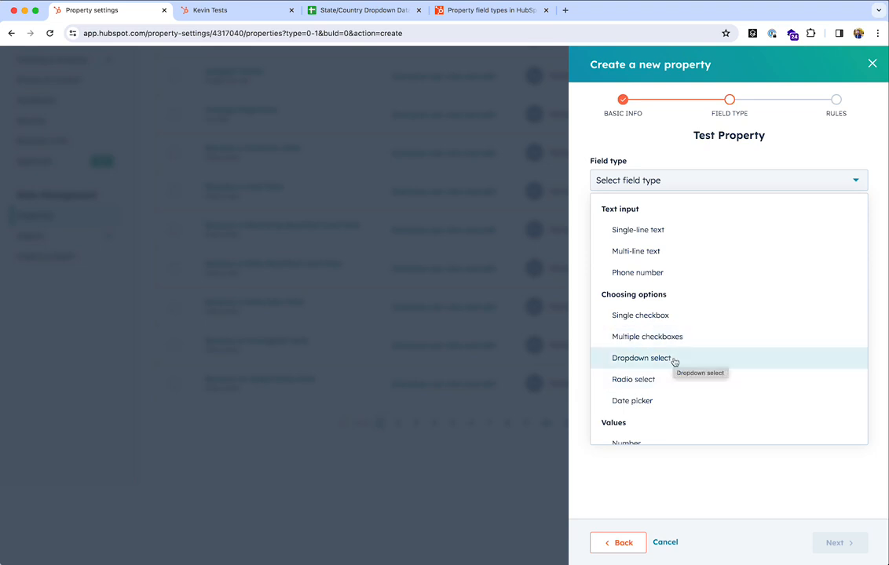
scroll(671, 353, down, 2)
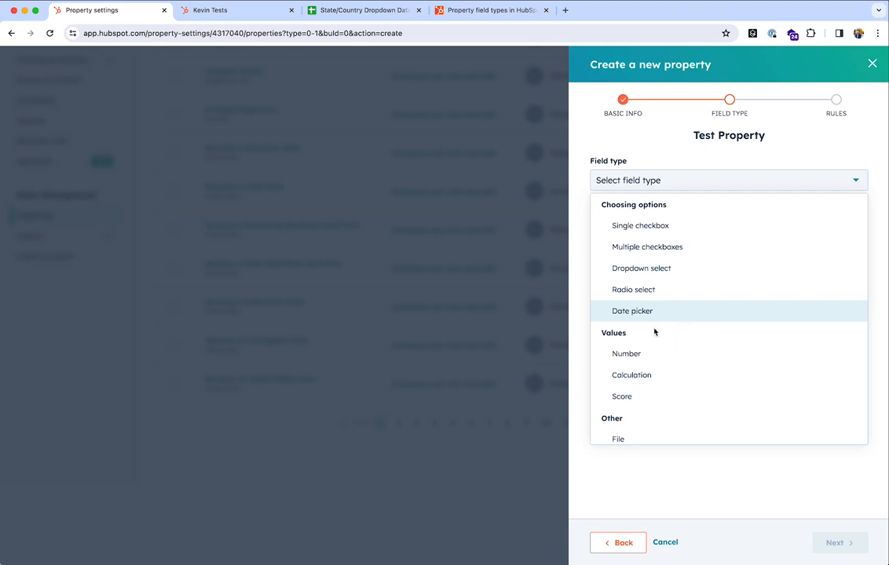
scroll(659, 354, down, 2)
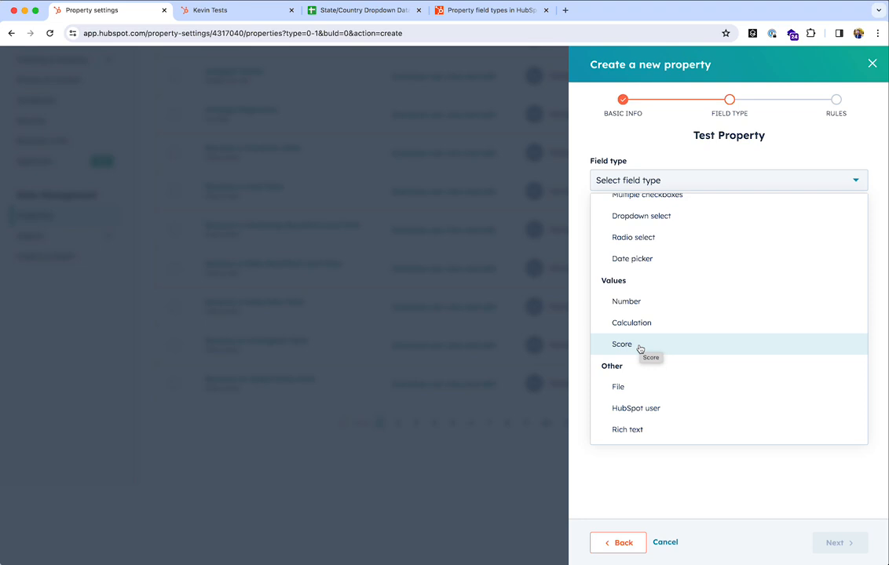
click(660, 302)
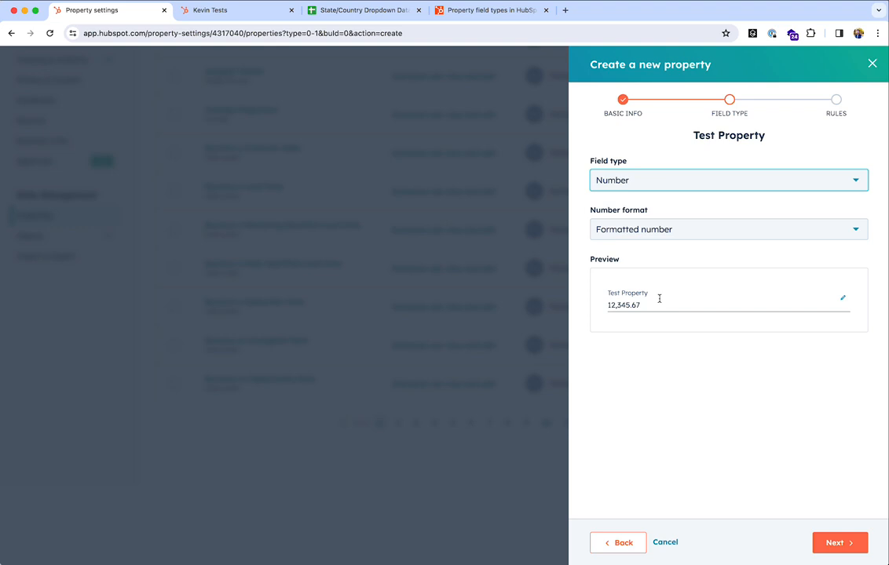
click(663, 230)
scroll(599, 338, down, 1)
scroll(684, 278, up, 1)
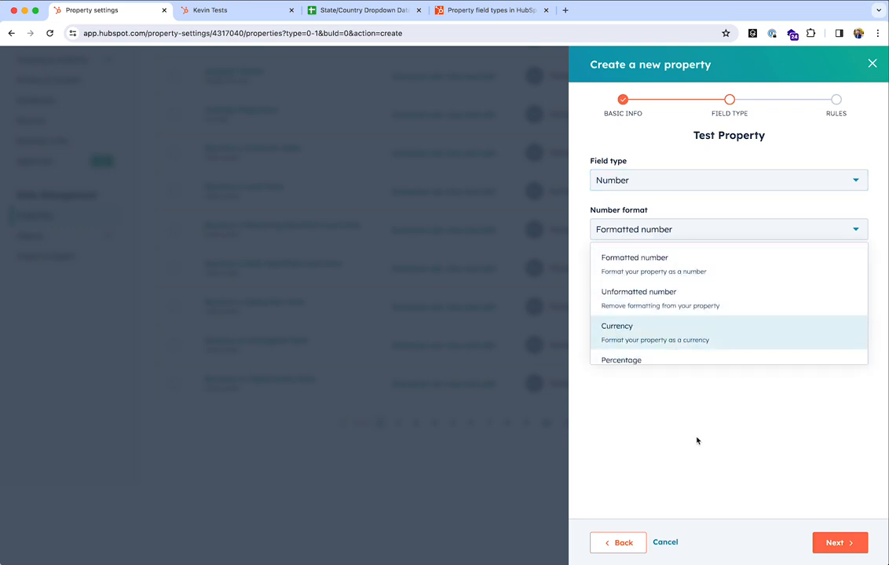
click(620, 543)
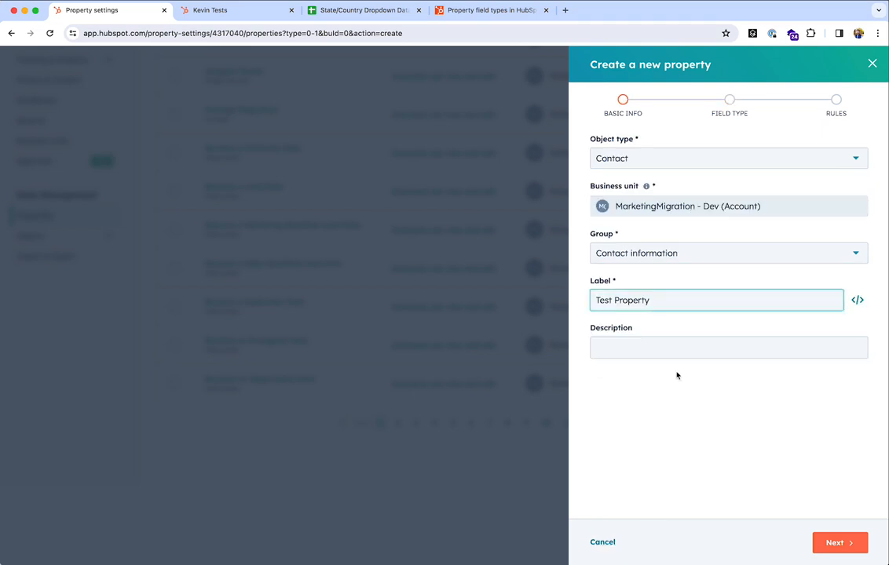
click(836, 549)
click(652, 228)
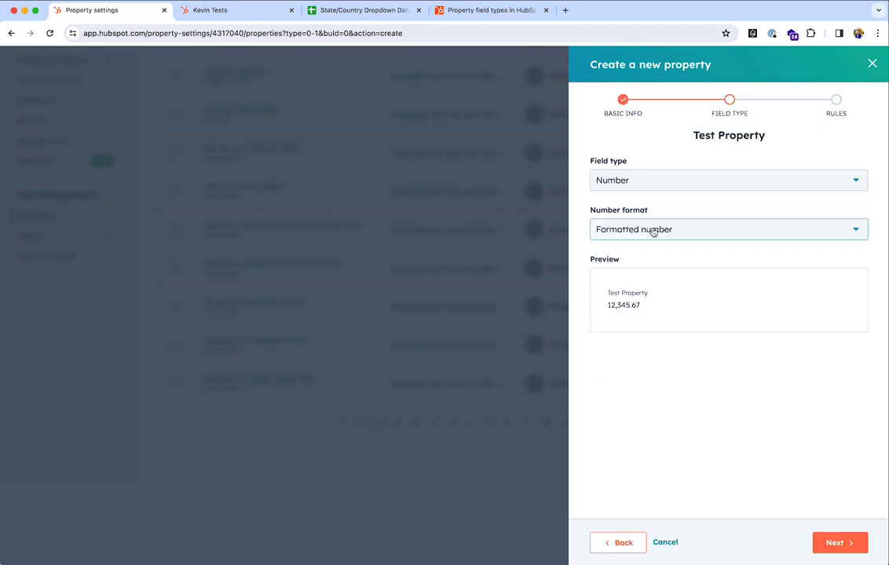
click(734, 393)
Step: Change Test Property's field type to Calculation
click(661, 182)
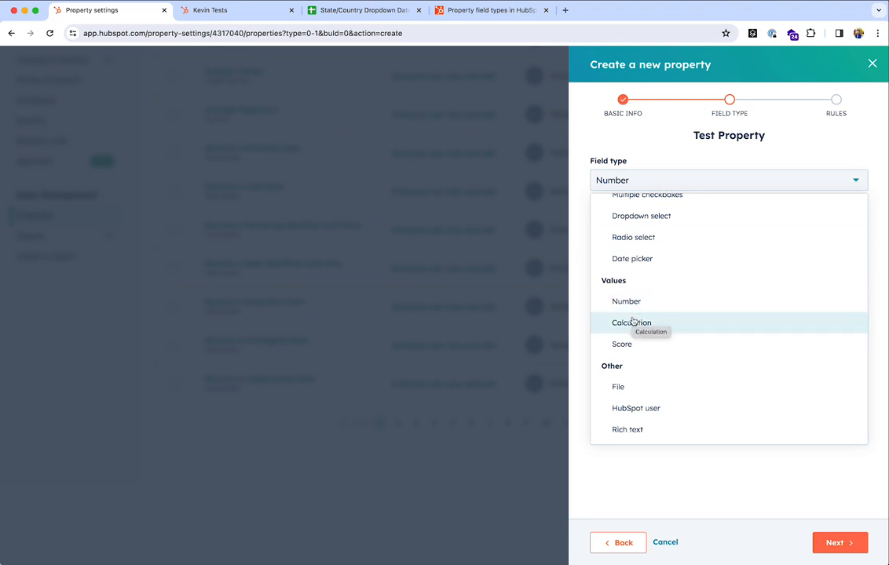
click(632, 322)
click(794, 542)
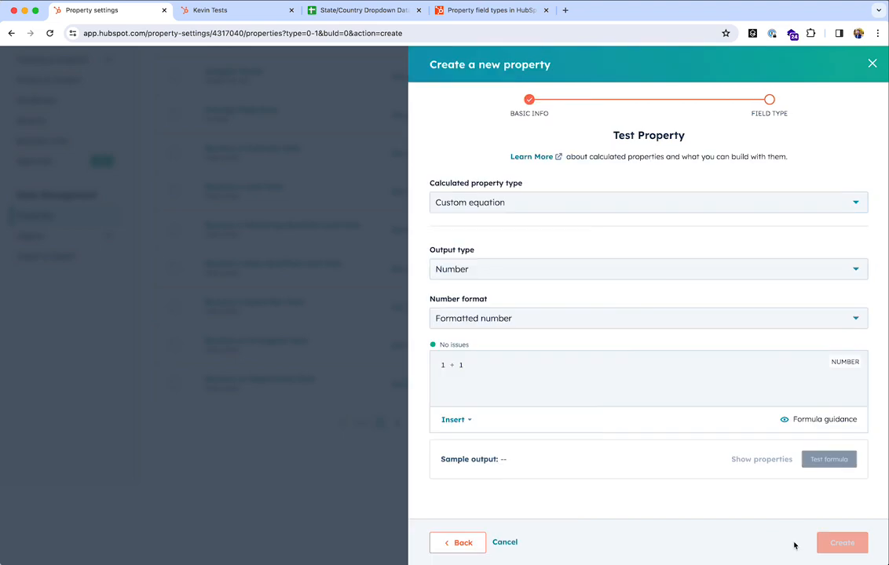
Step: Review the calculated property types, leaving Custom equation selected
click(498, 207)
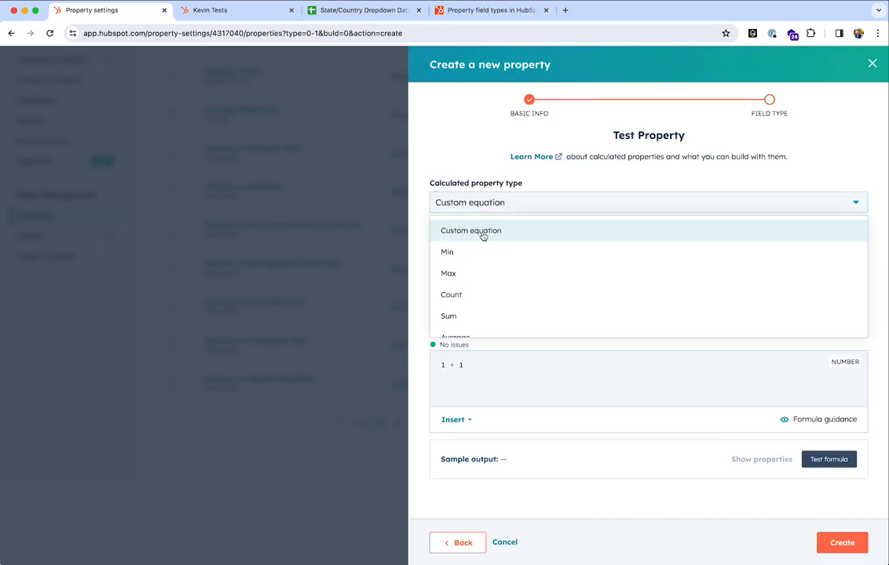
scroll(482, 252, down, 2)
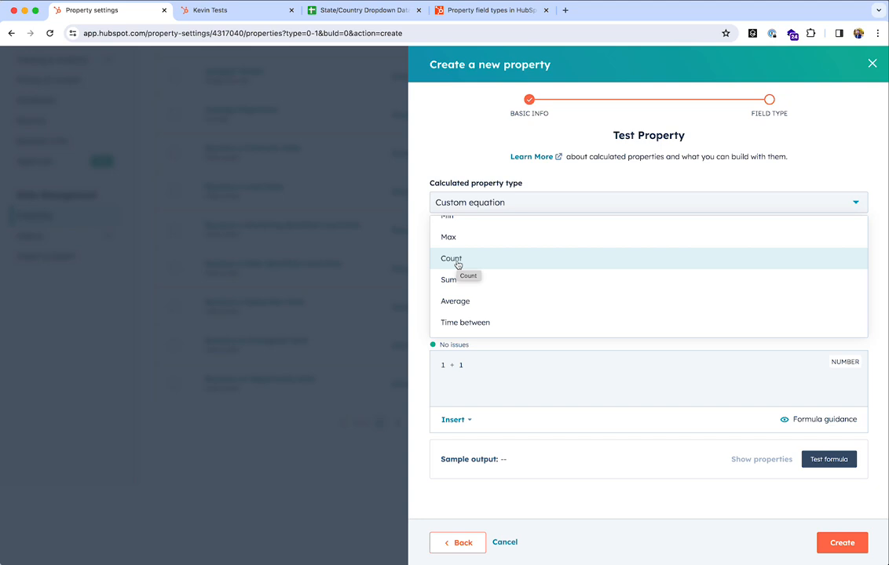
click(430, 117)
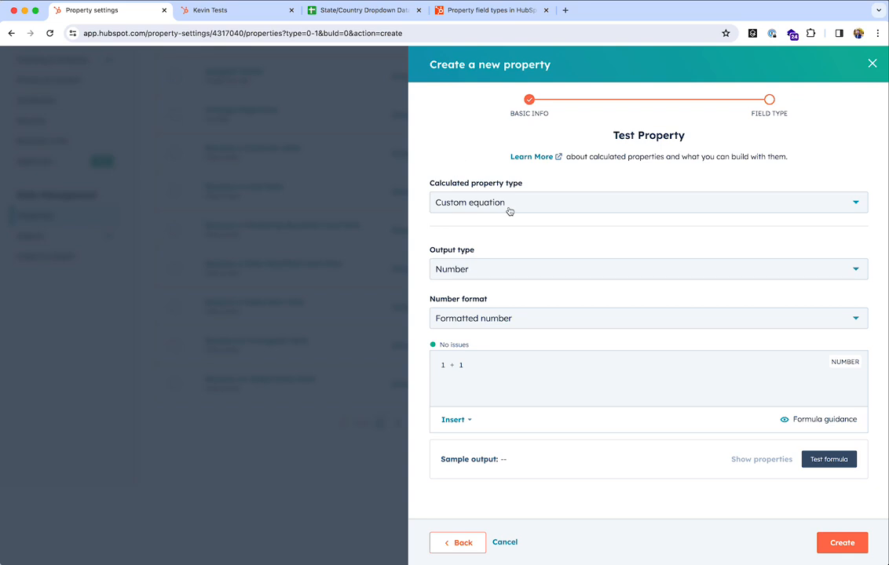
Step: Leave the custom equation setup and change Test Property's field type to Single-line text
click(462, 542)
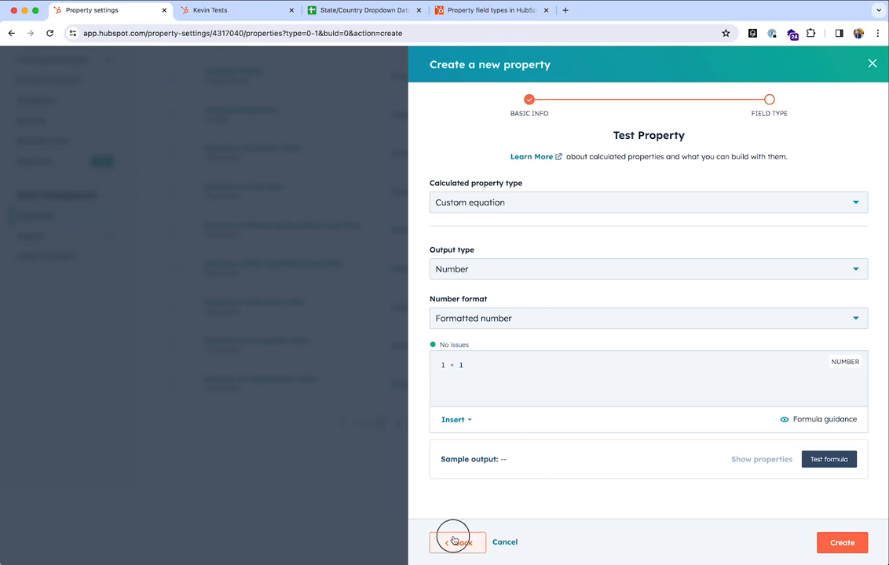
click(635, 181)
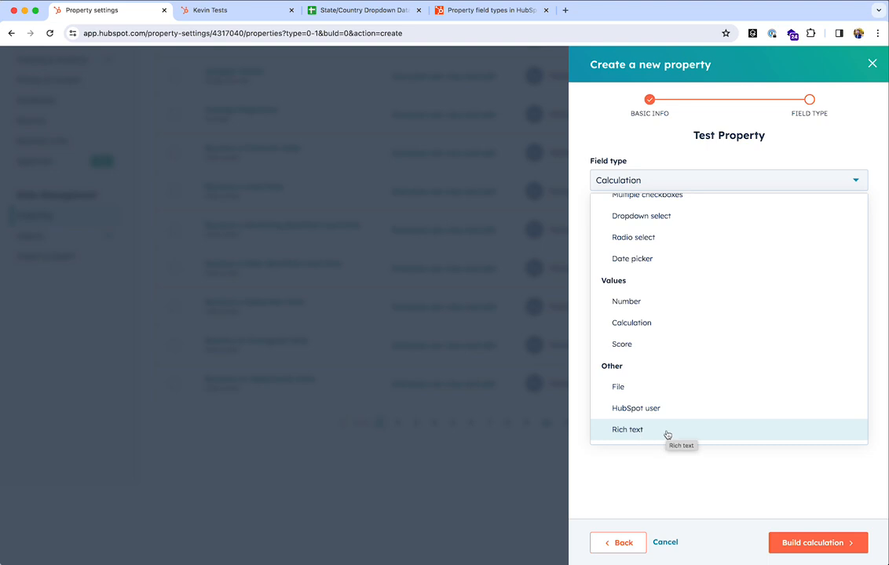
scroll(667, 434, up, 3)
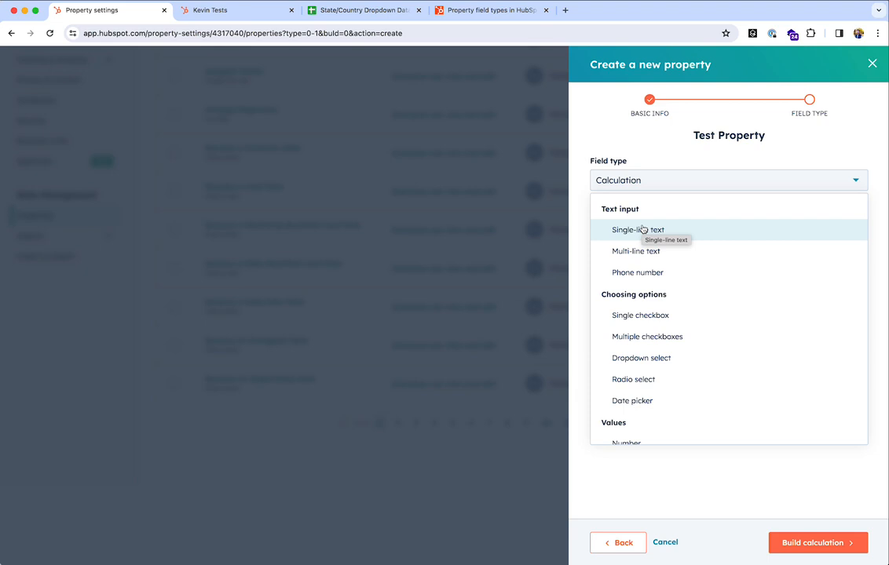
click(704, 230)
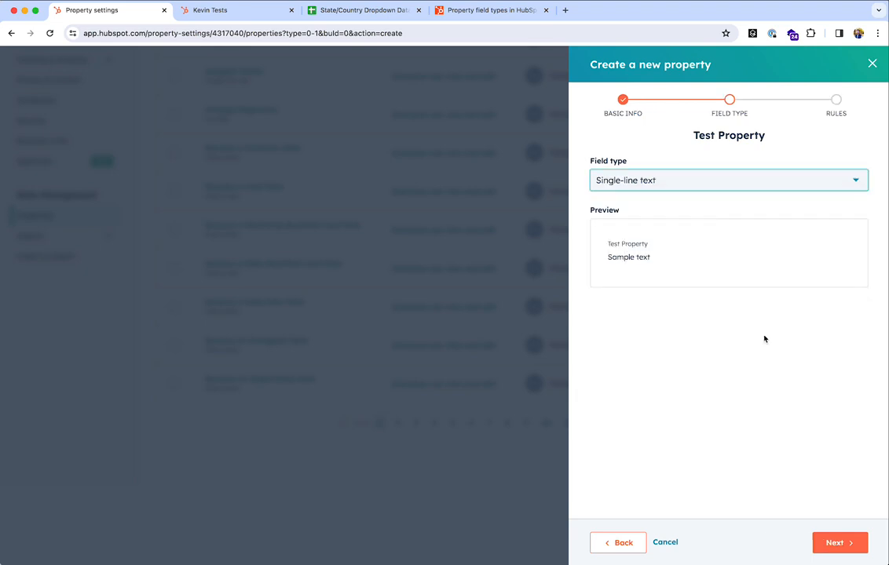
Step: Review the visibility and validation rules offered for the single-line text property, then return to the field type settings
click(837, 542)
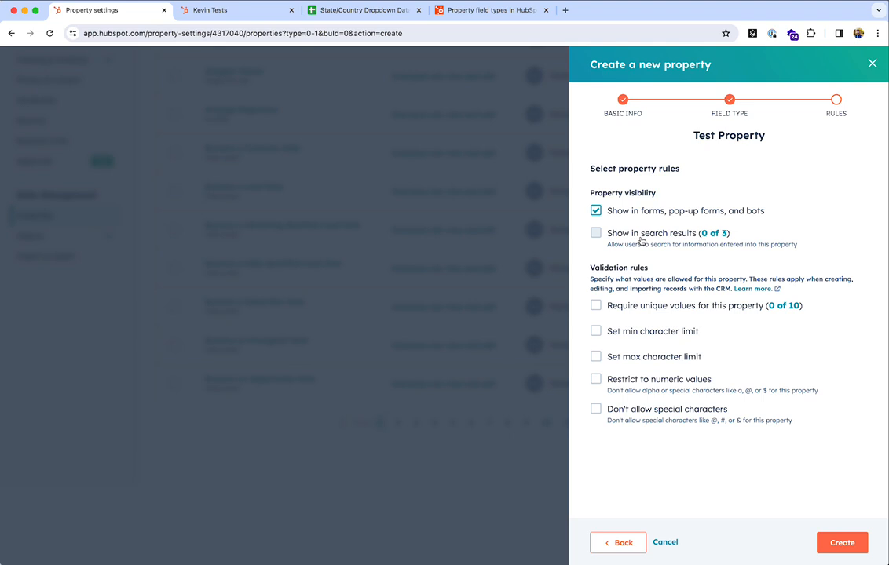
mouse_move(704, 237)
click(620, 542)
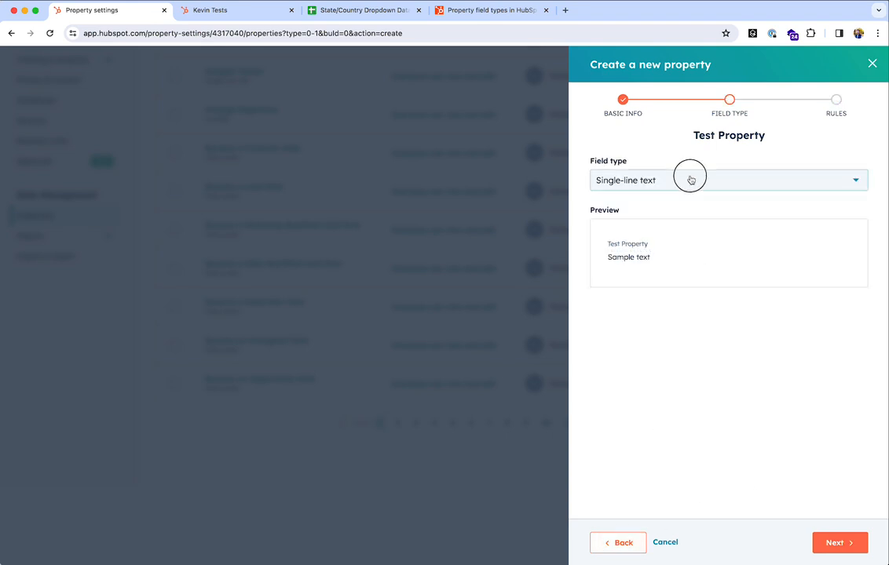
Step: Change Test Property's field type to Dropdown select
click(690, 180)
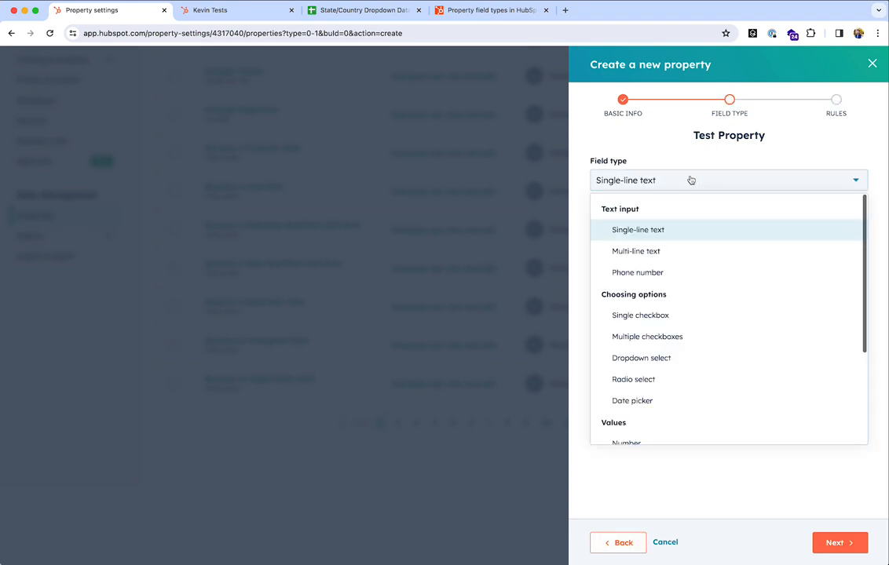
click(671, 359)
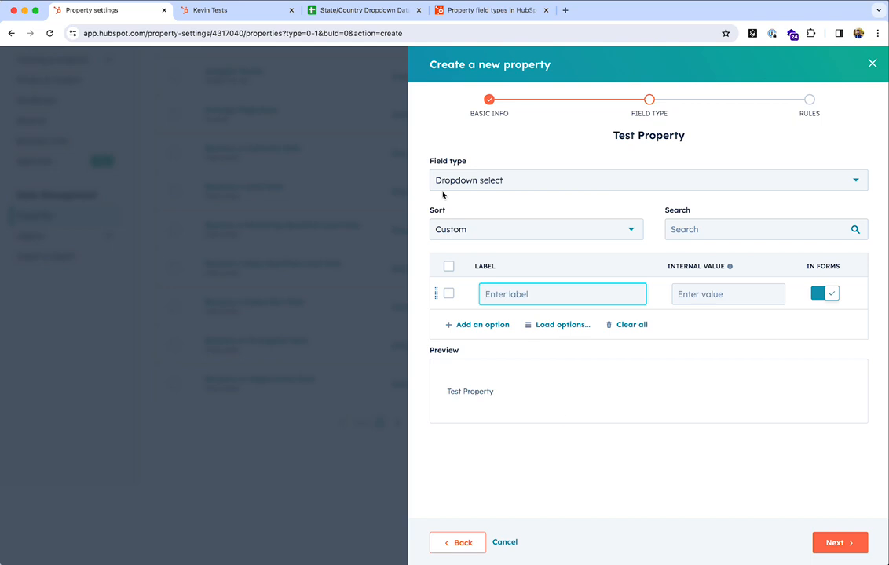
Step: Copy the full state names in B2:B52 from the State/Country Dropdown Data spreadsheet in Google Sheets and paste them as Test Property's dropdown options
click(371, 13)
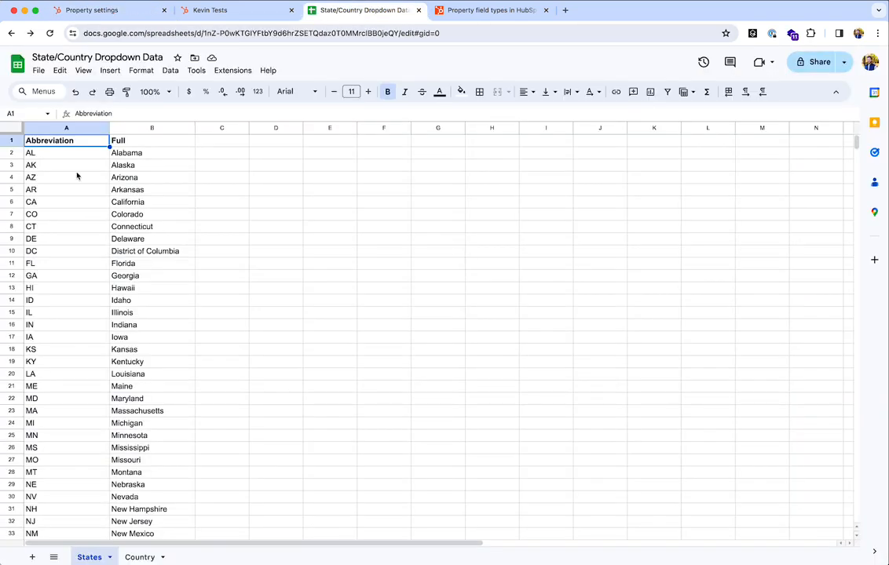
click(152, 155)
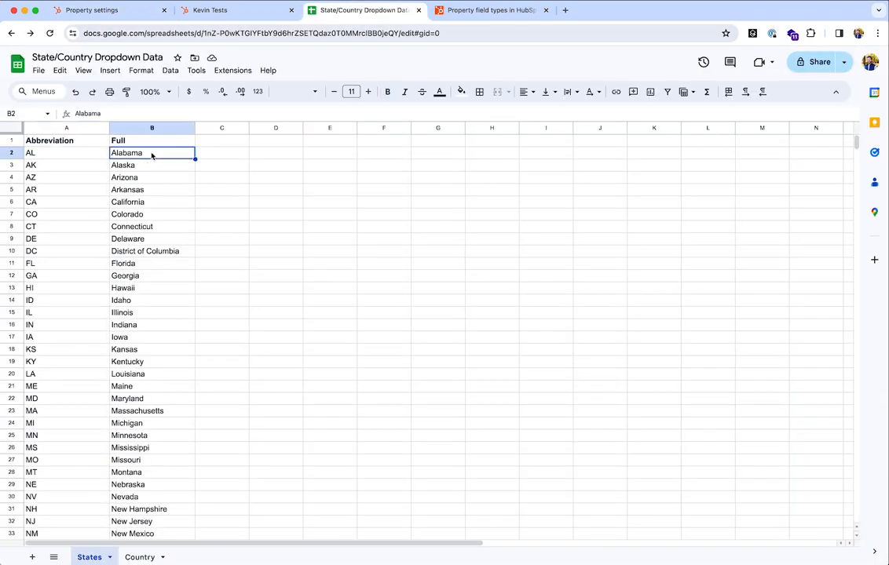
key(super+shift+Down)
key(super+c)
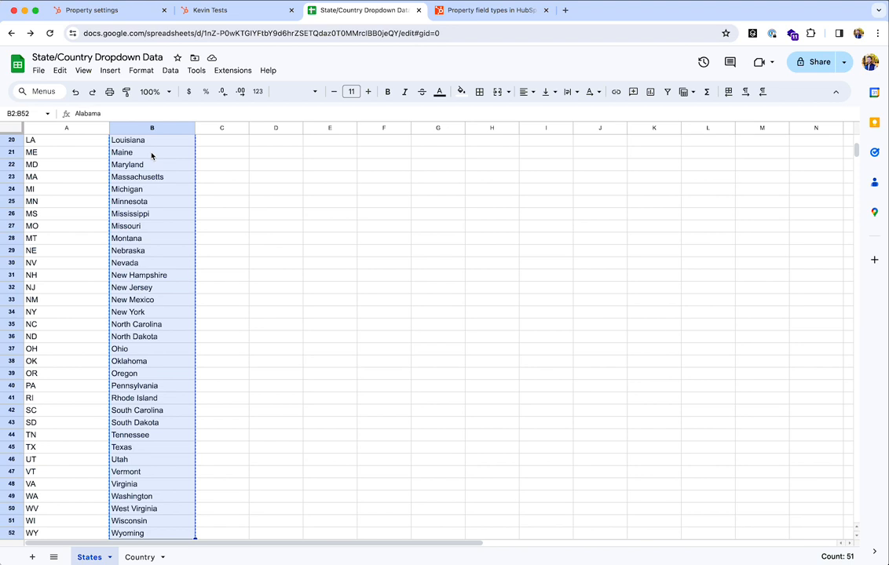
click(106, 11)
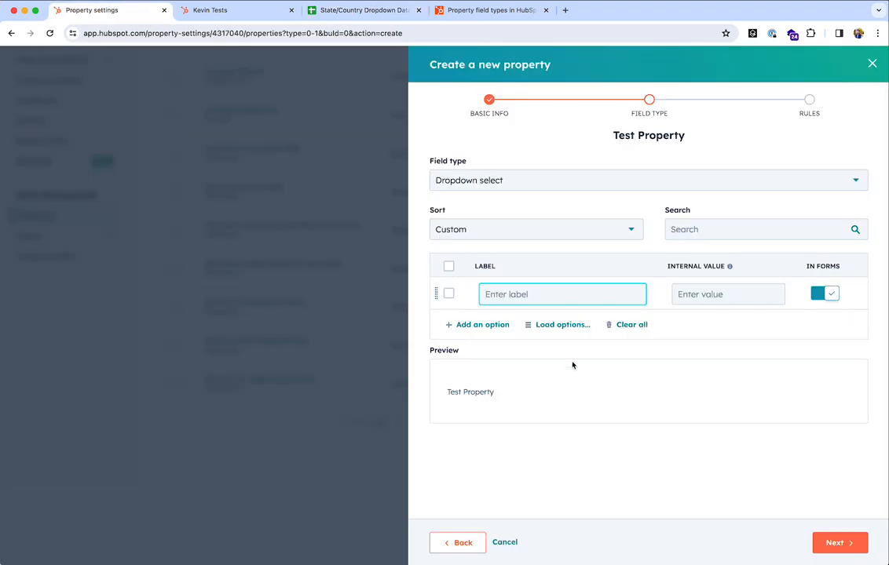
key(super+v)
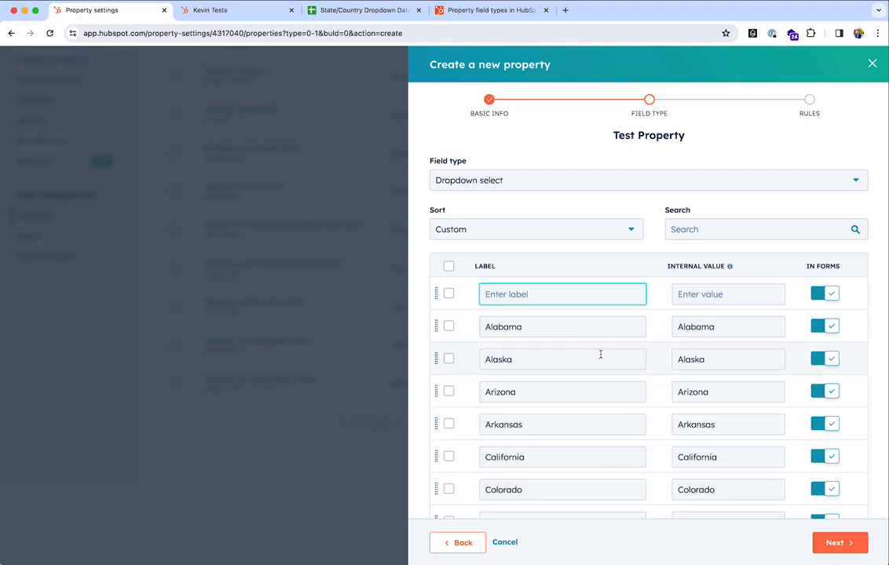
Step: Delete the empty option above Alabama from Test Property's dropdown options
scroll(655, 362, down, 5)
scroll(655, 363, up, 5)
click(449, 294)
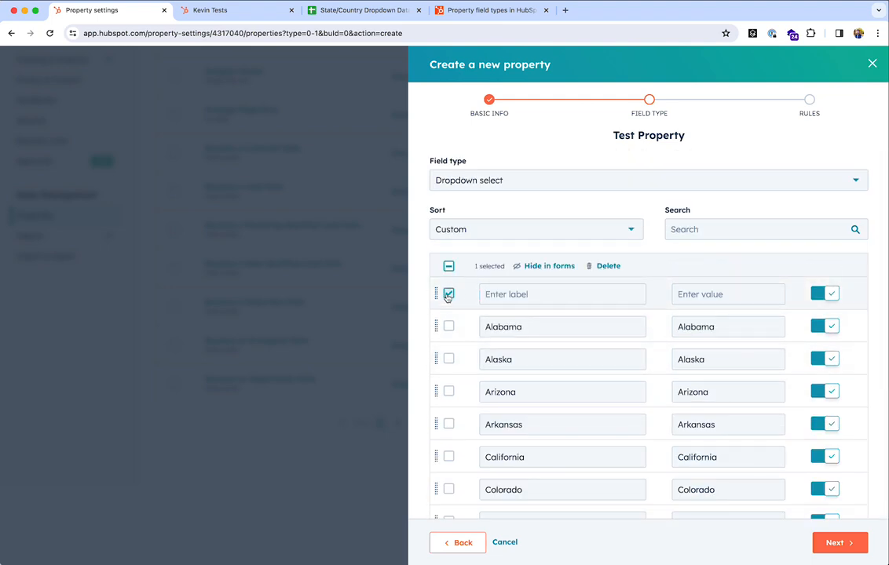
click(609, 266)
Step: Change how many dropdown options are listed per page and look through the state list
scroll(664, 324, down, 4)
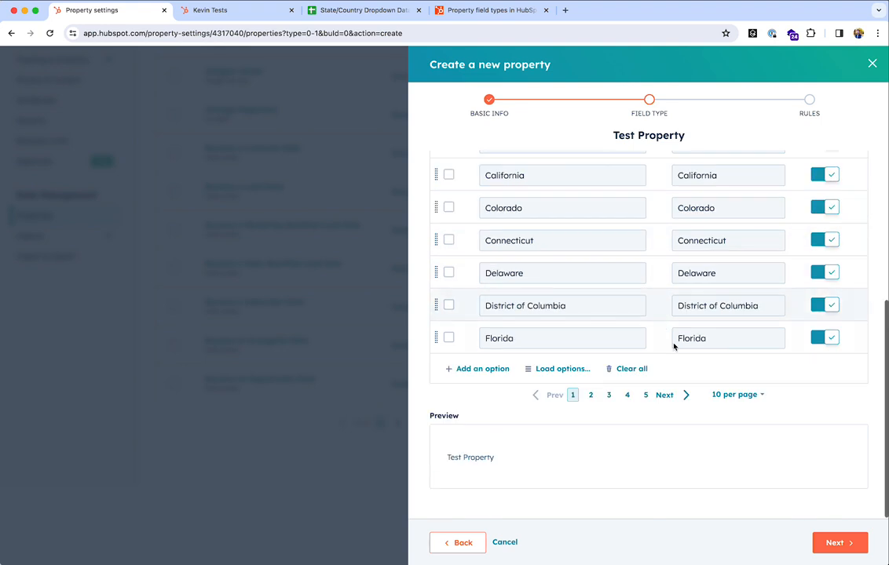
click(730, 395)
click(730, 486)
scroll(674, 357, up, 10)
scroll(674, 354, up, 10)
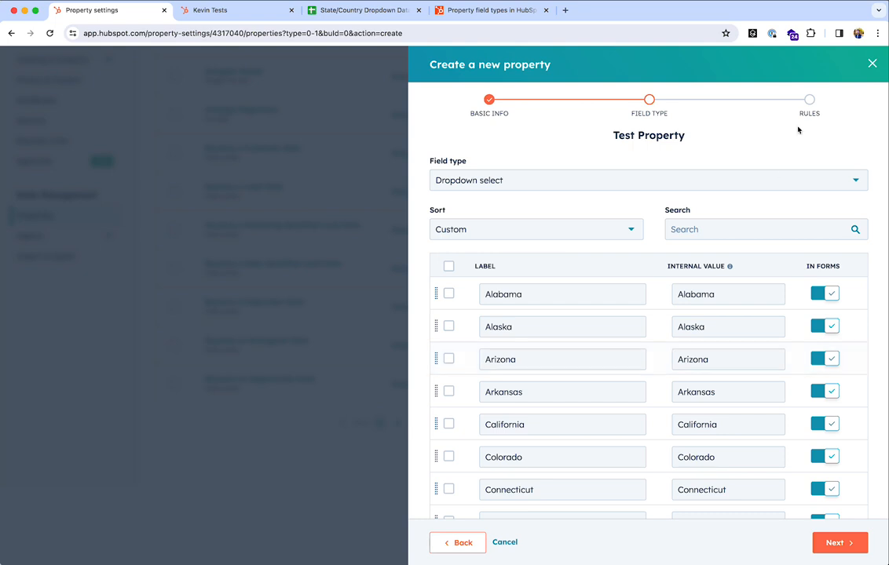
Step: Close the new property form without creating Test Property and return to the contact properties overview
click(871, 64)
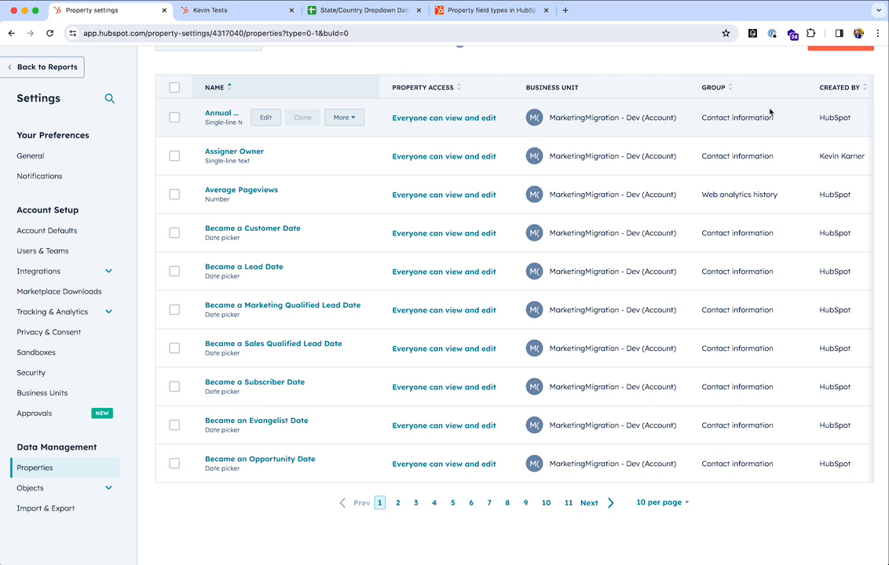
scroll(770, 112, up, 5)
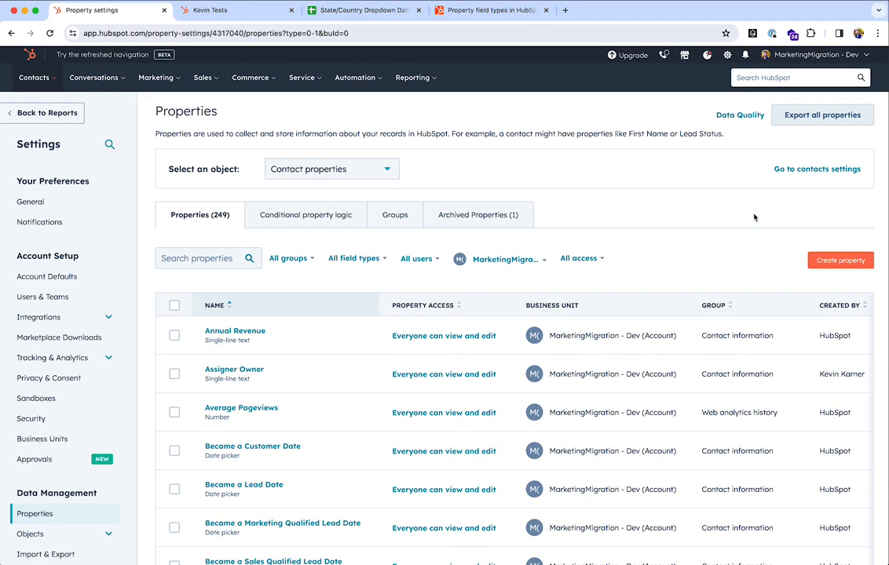